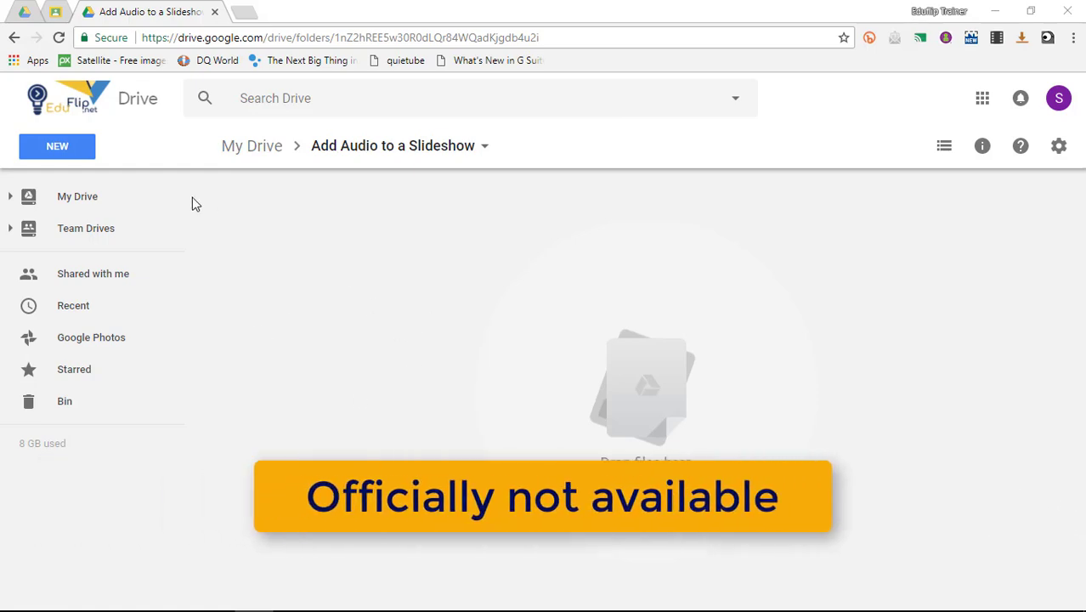
Create a new Google Slides presentation, add four blank slides after the first, and return to slide 1 with the themes hidden
left_click(76, 150)
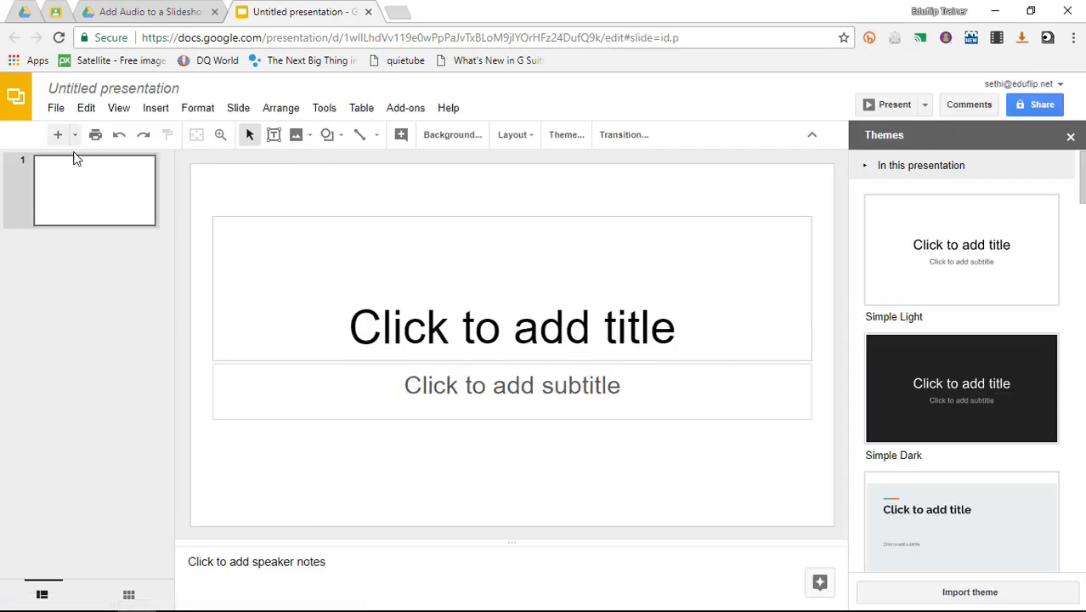
left_click(58, 135)
left_click(57, 136)
left_click(57, 136)
left_click(58, 136)
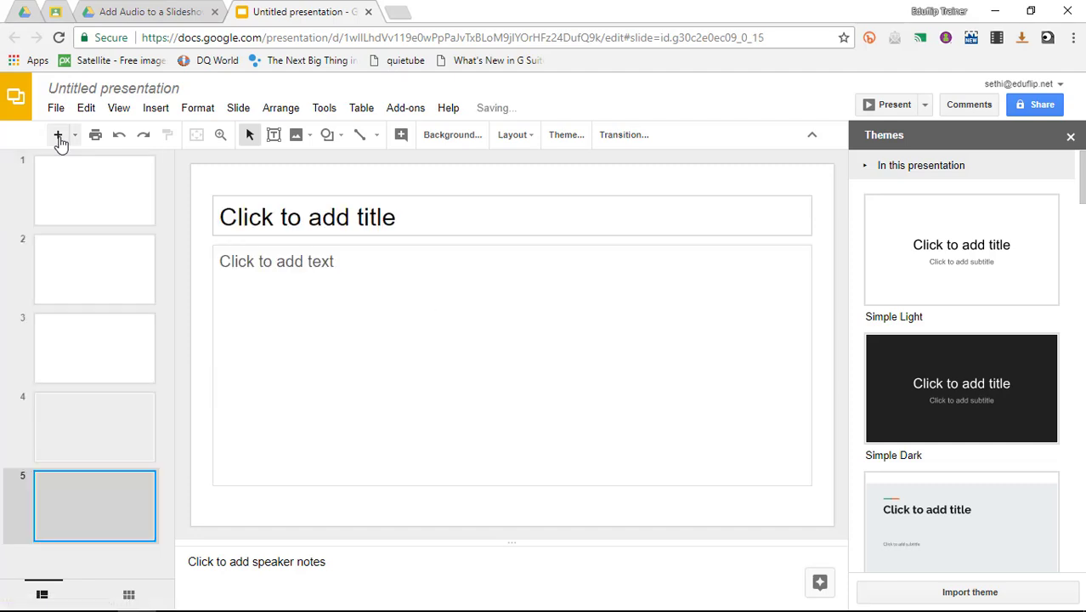
left_click(89, 205)
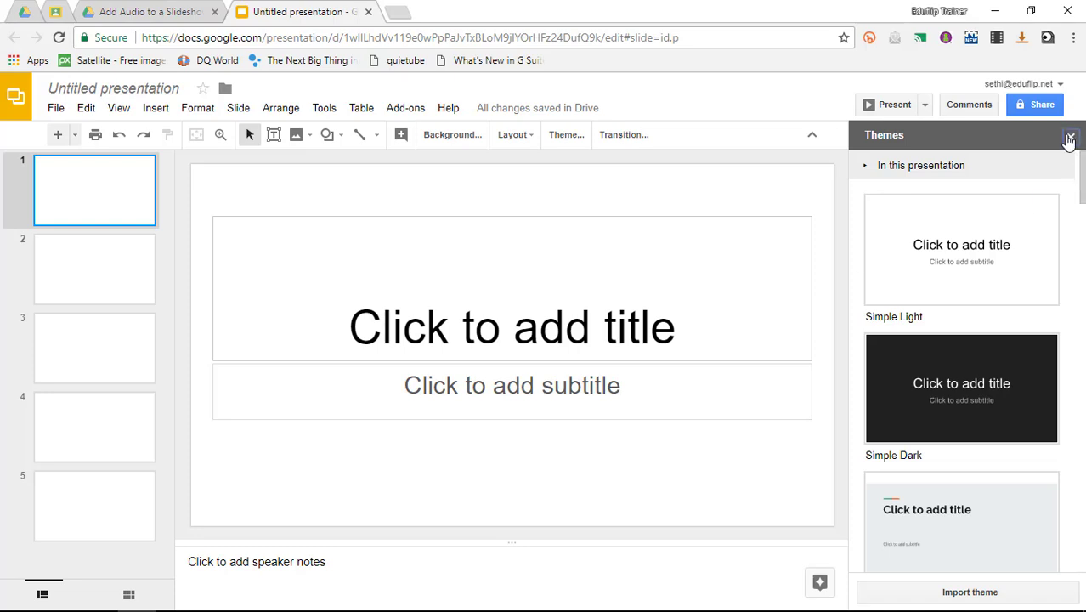
left_click(1070, 137)
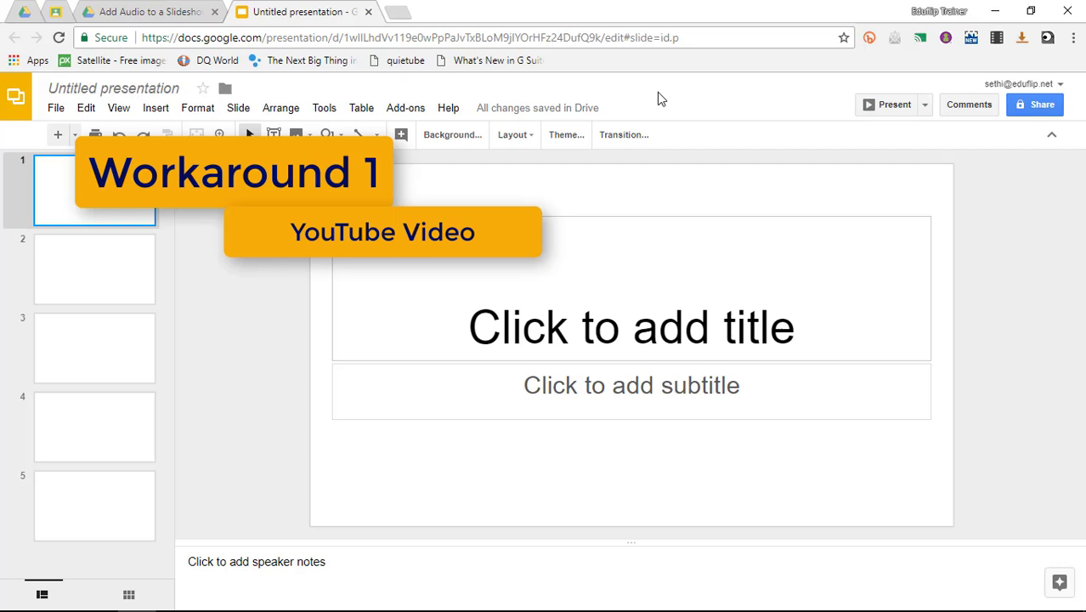
left_click(397, 12)
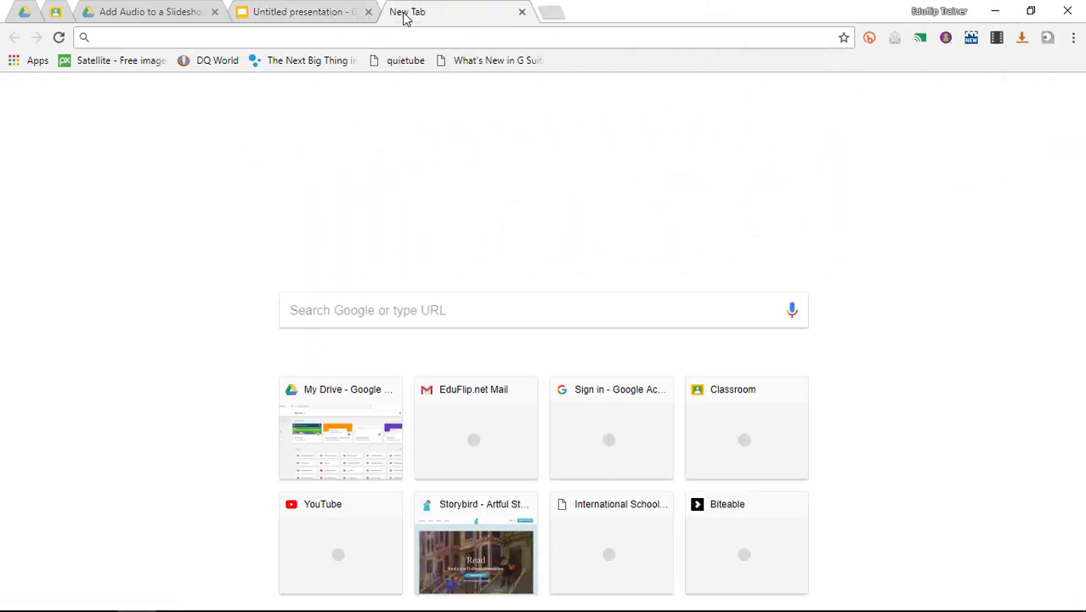
type("https://www.youtube.com/watch?v=osg9PmkfTB0")
key("Return")
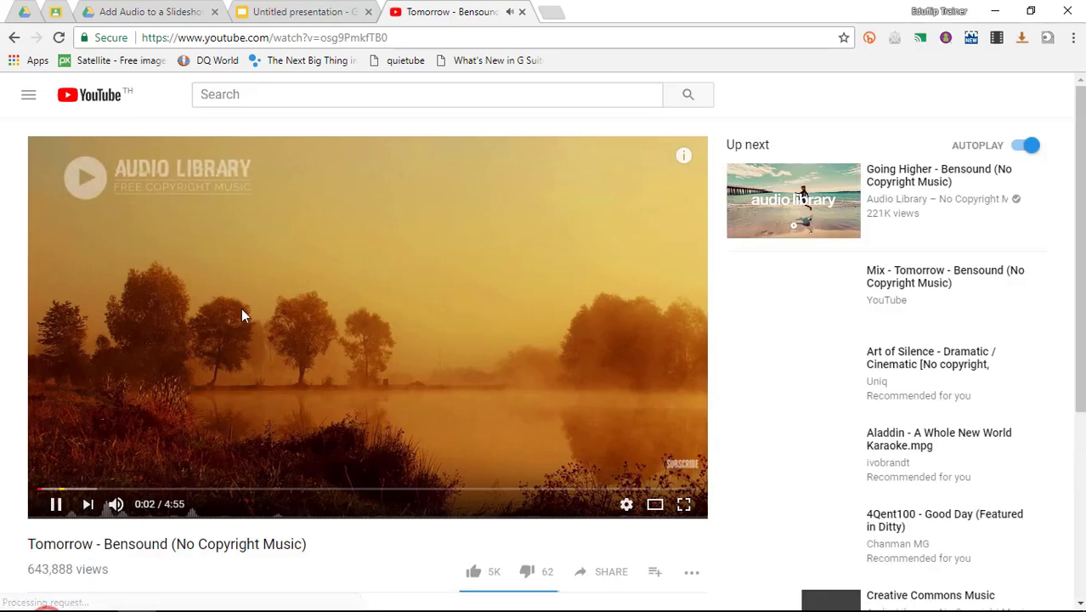
left_click(242, 311)
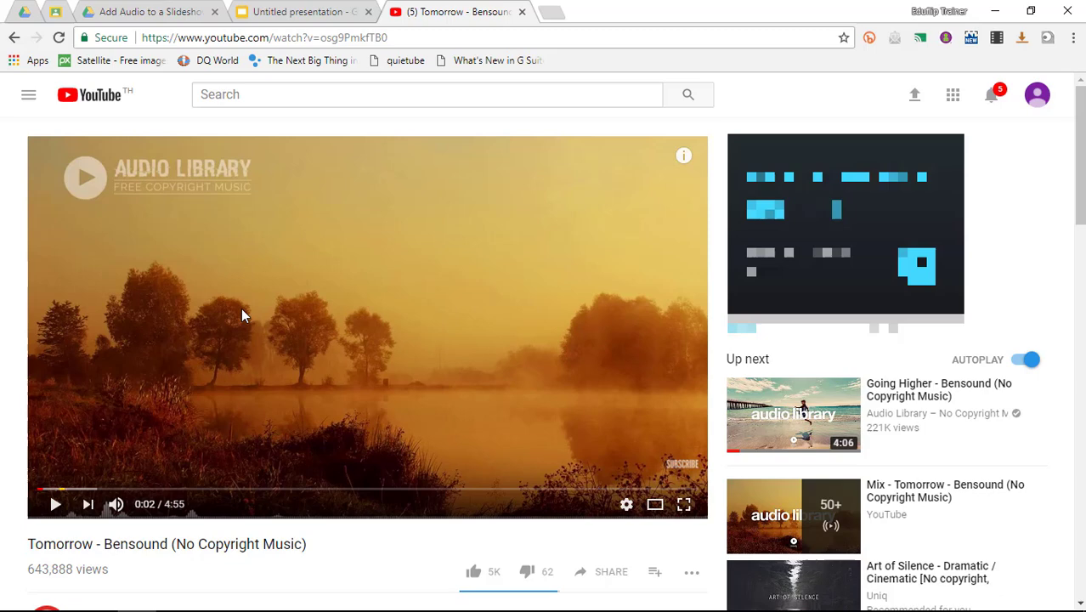
left_click(242, 311)
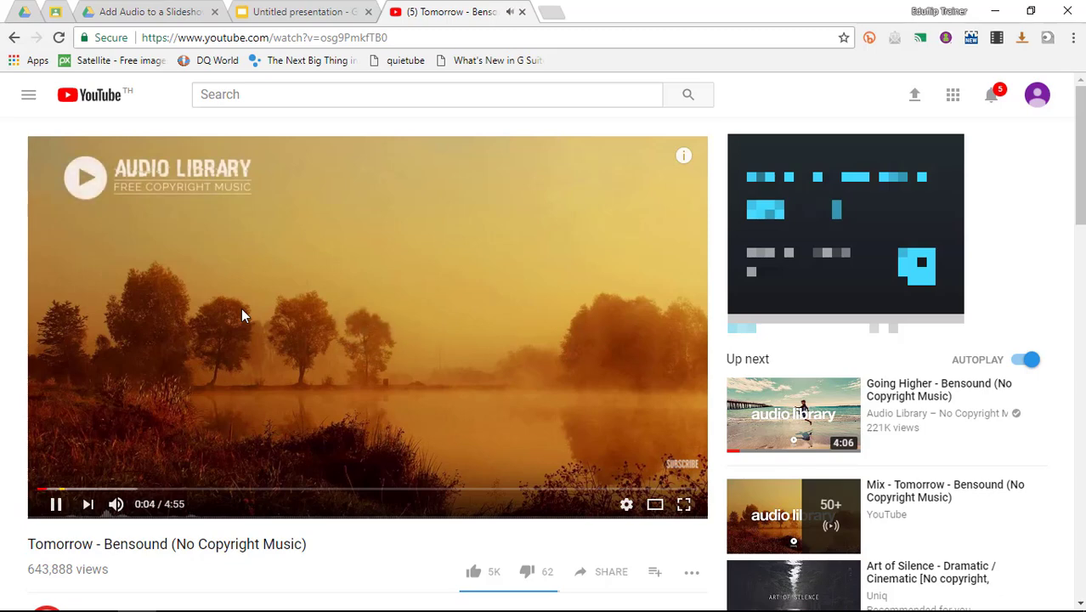
left_click(277, 351)
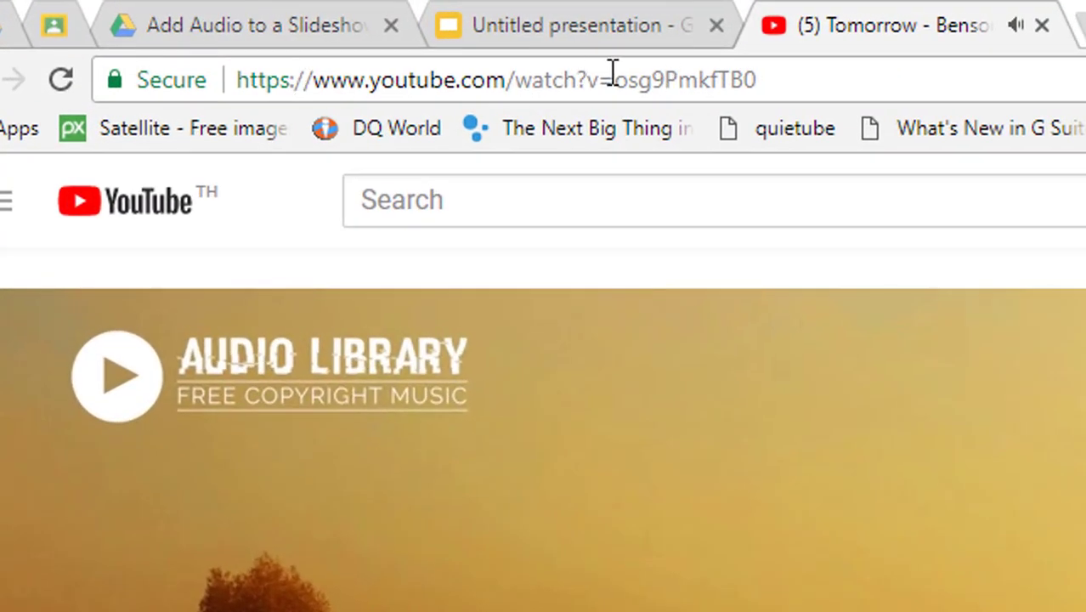
Copy the web address of the YouTube video "Tomorrow - Bensound (No Copyright Music)"
left_click(612, 73)
right_click(612, 74)
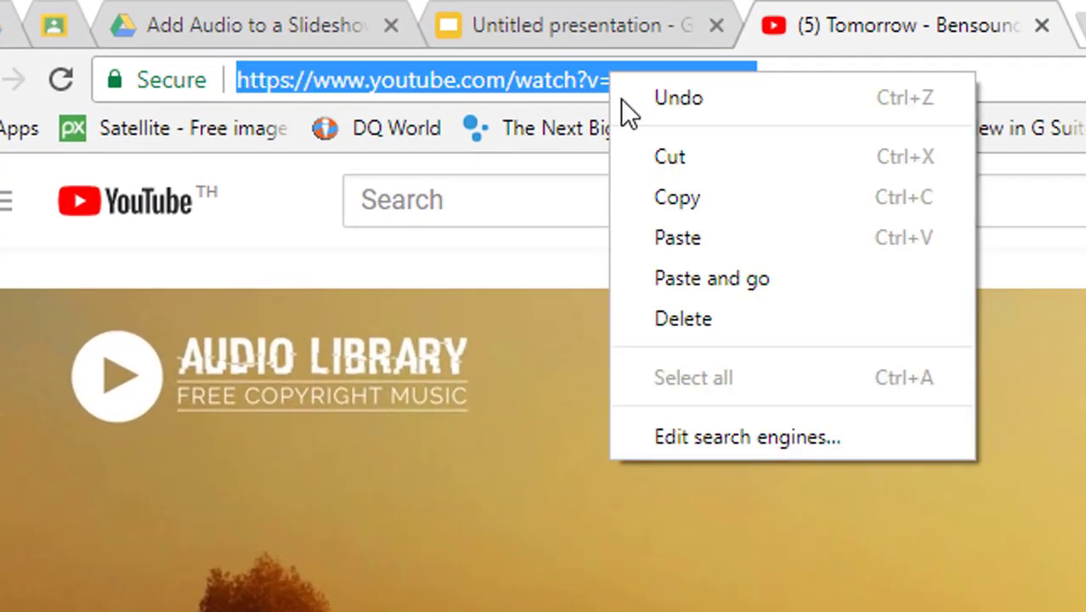
left_click(671, 198)
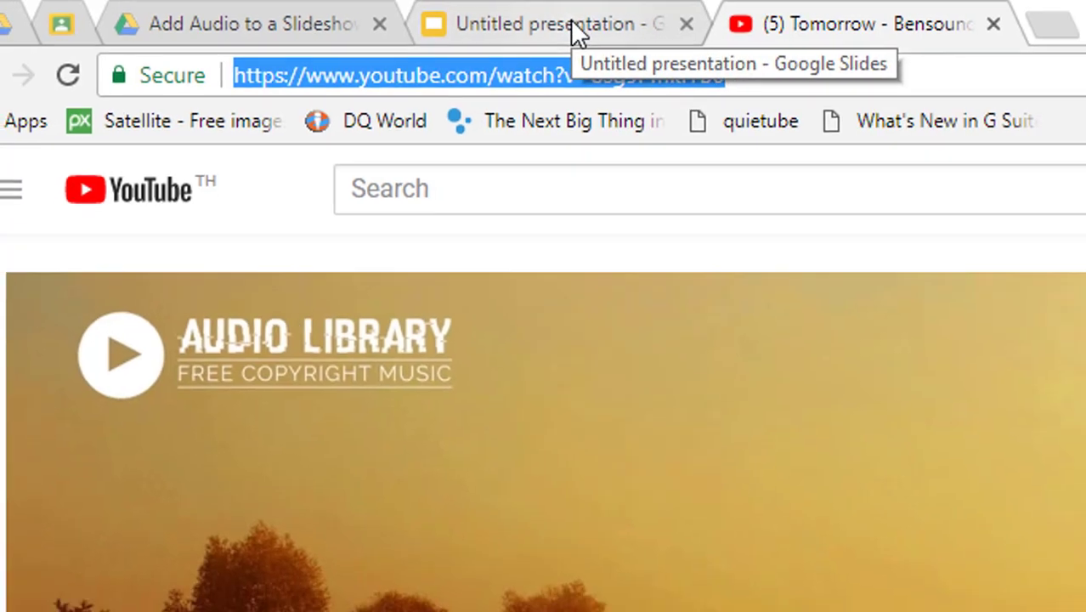
Switch to the untitled Google Slides presentation and insert the YouTube video on slide 1 by its copied URL
left_click(597, 28)
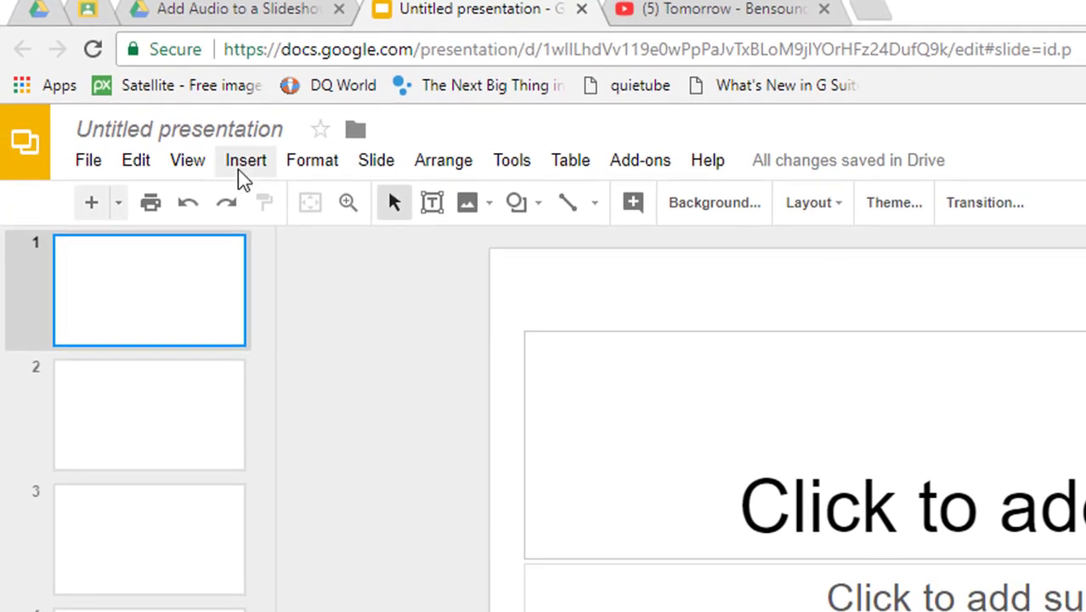
left_click(245, 174)
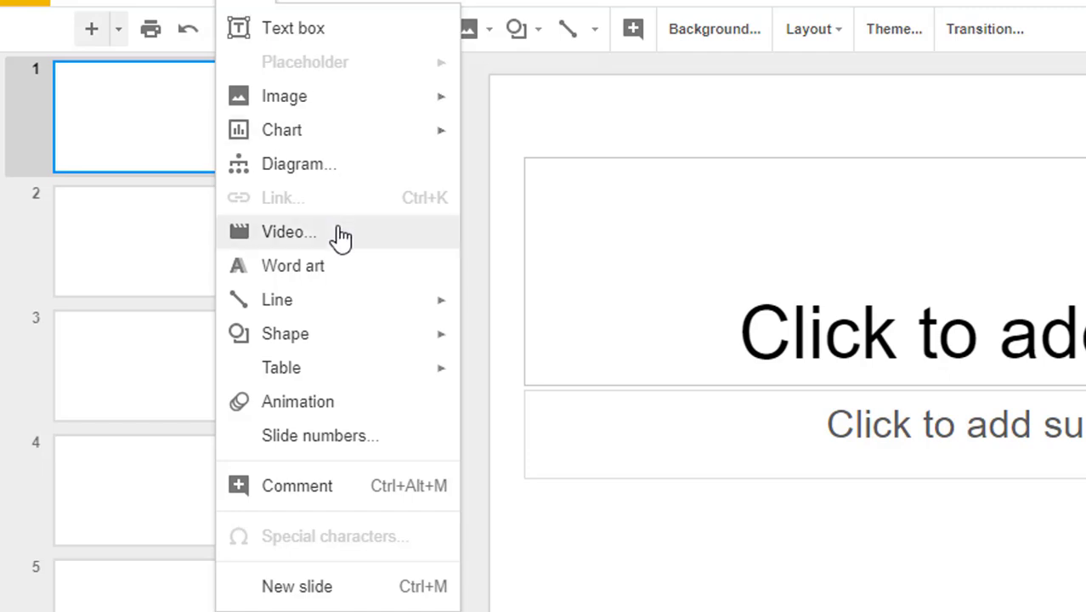
left_click(338, 240)
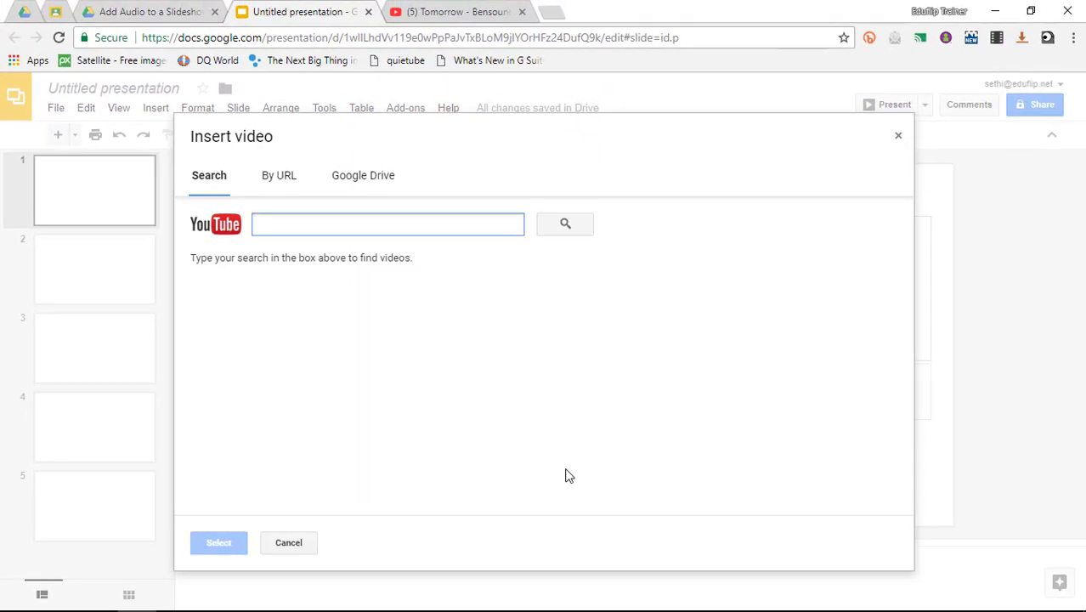
left_click(272, 187)
key("ctrl+v")
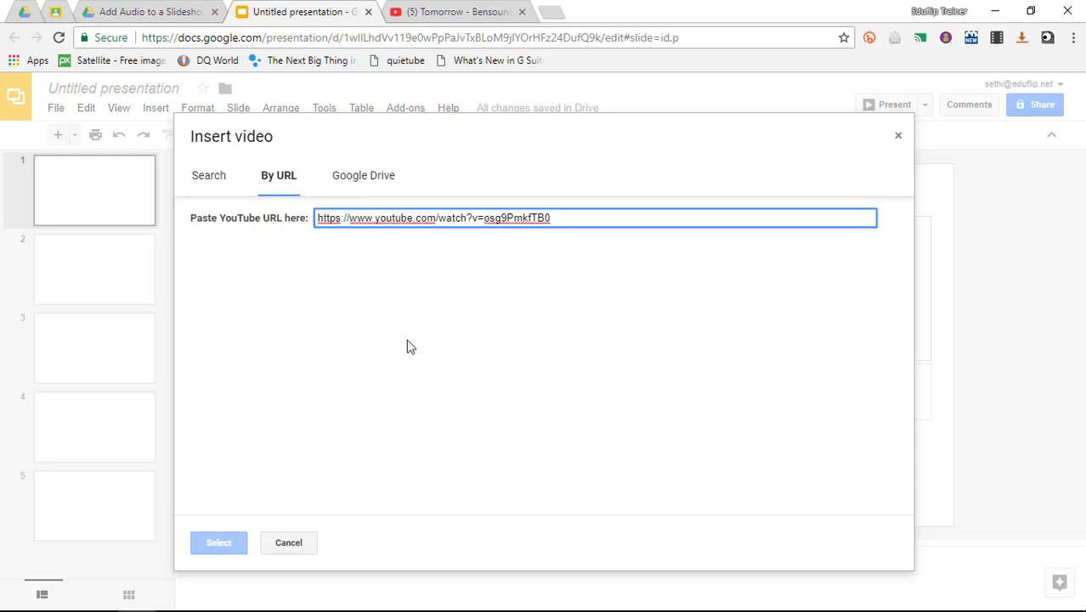
left_click(214, 543)
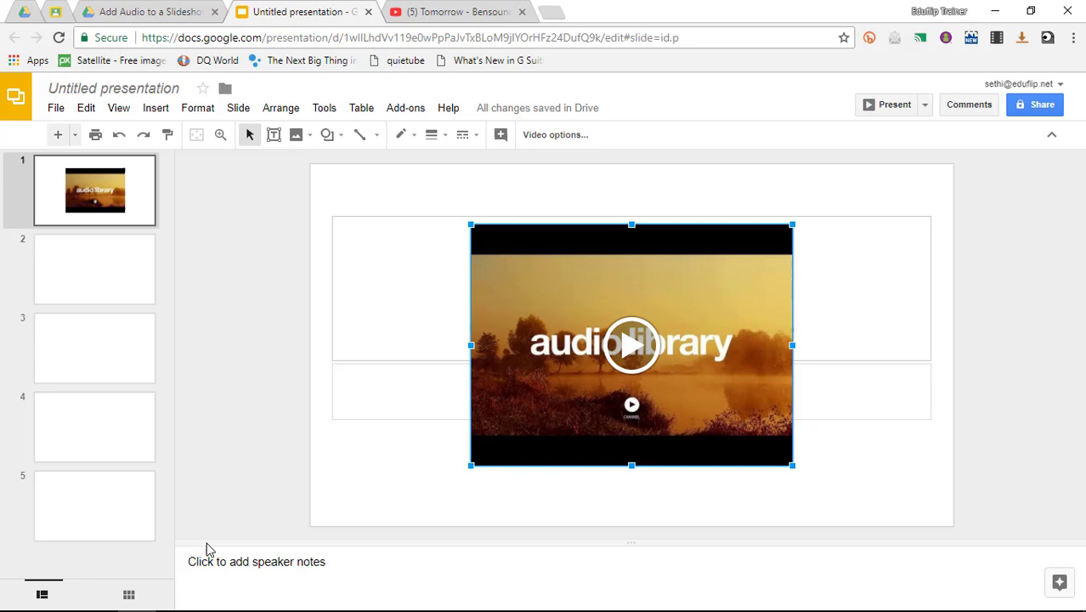
Set the inserted video on slide 1 to auto-play when presenting and close its options
left_click(554, 135)
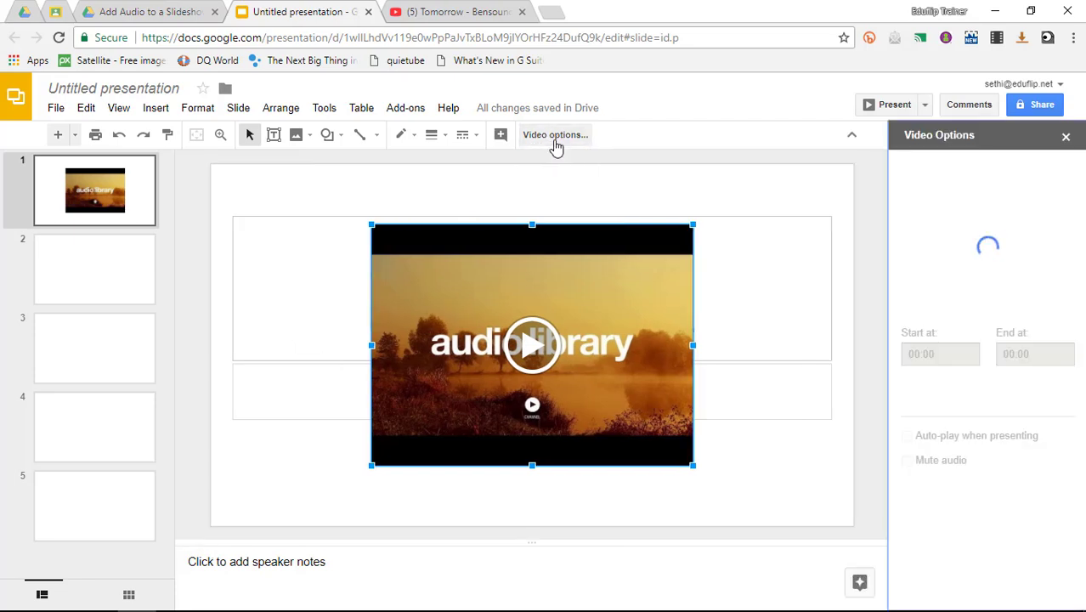
left_click(929, 298)
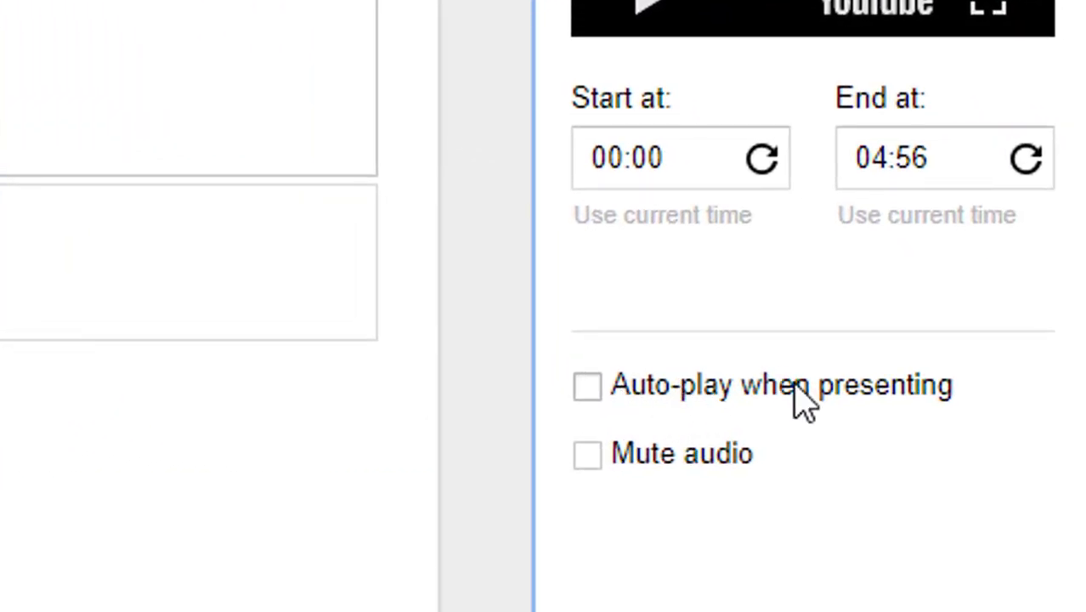
left_click(735, 389)
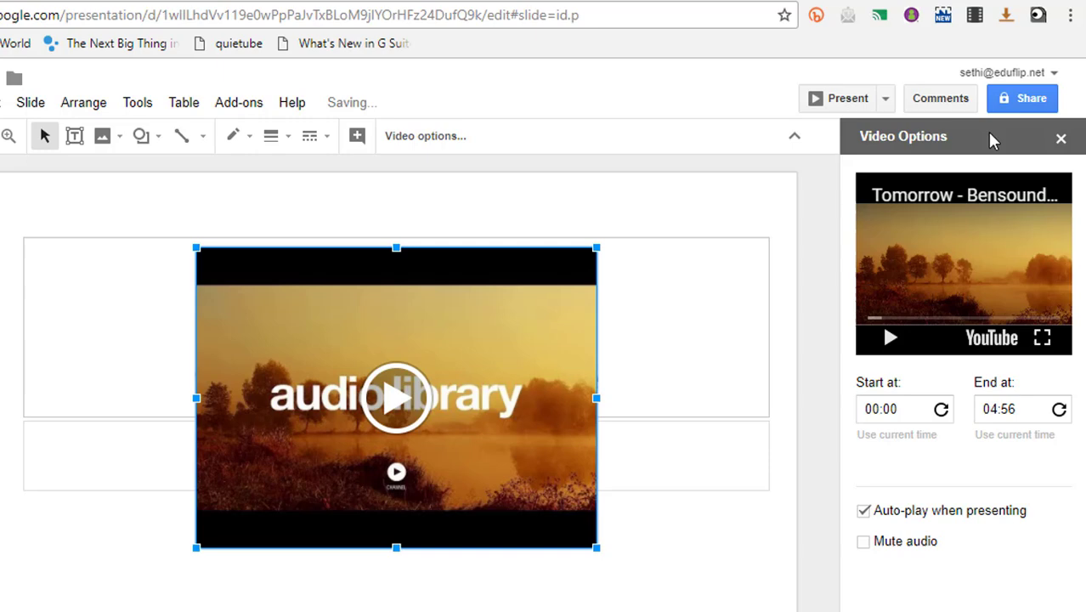
left_click(1060, 137)
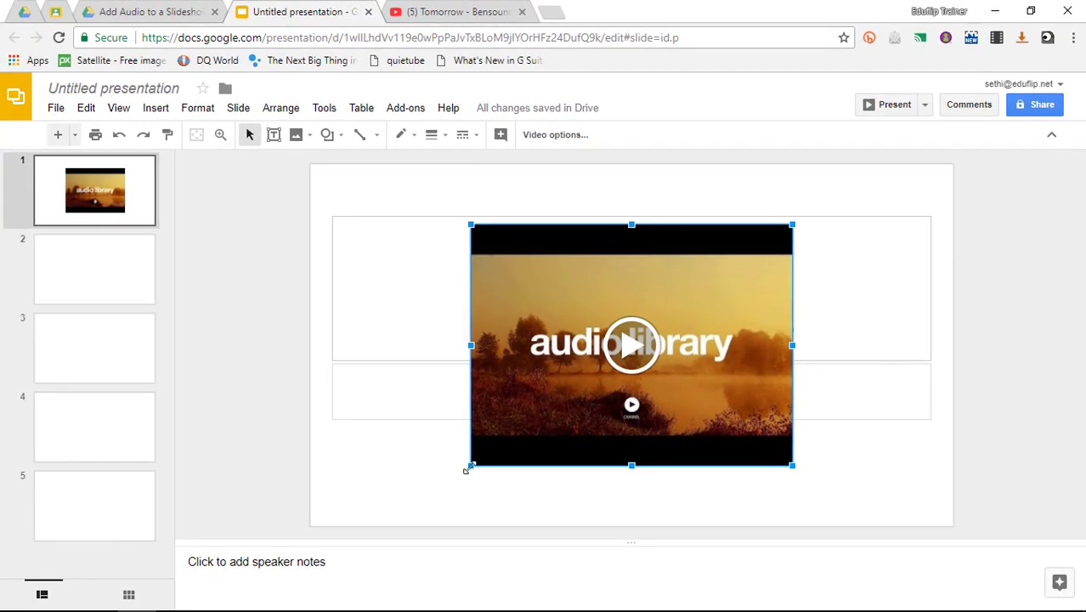
Shrink the video to a tiny thumbnail and place it in the upper-right corner of slide 1
left_click_drag(468, 467, 727, 274)
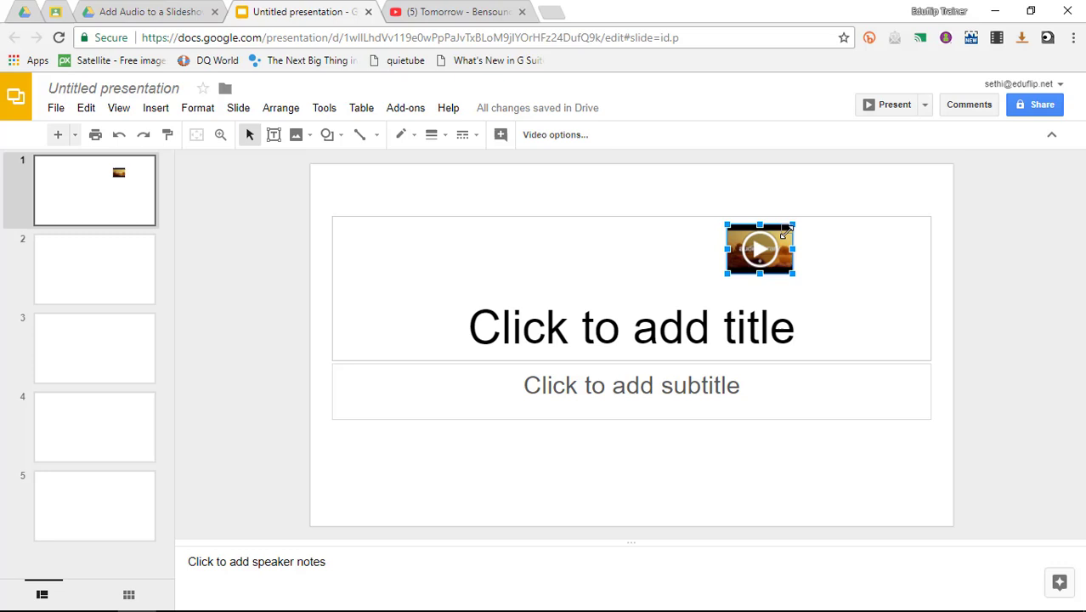
left_click_drag(795, 227, 781, 234)
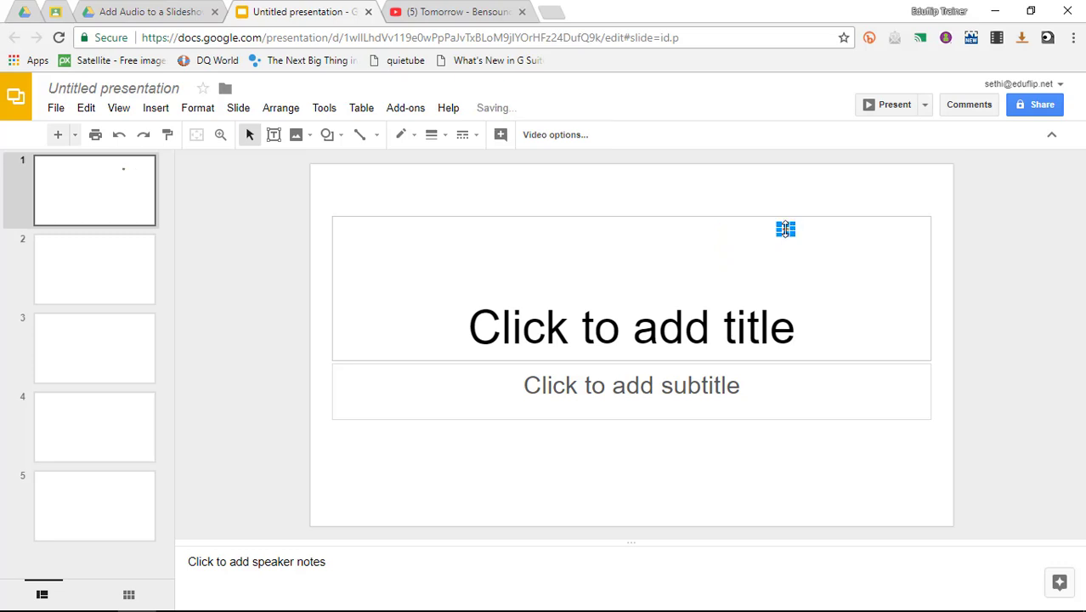
left_click_drag(785, 232, 954, 167)
left_click(986, 202)
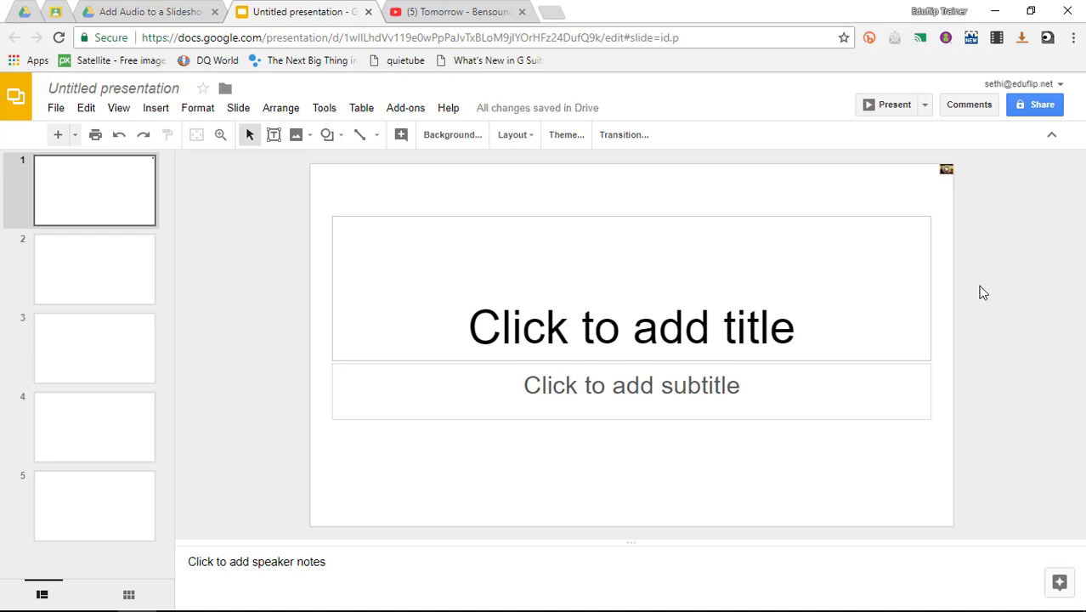
Copy the tiny video from slide 1 and paste it onto slides 2, 3, 4 and 5
left_click(946, 173)
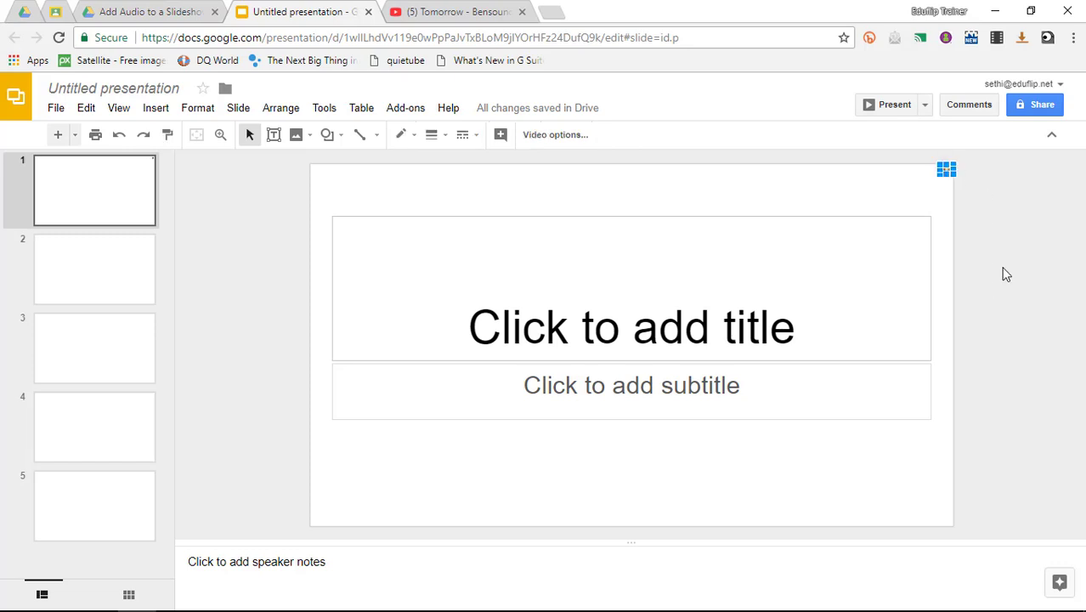
left_click(122, 276)
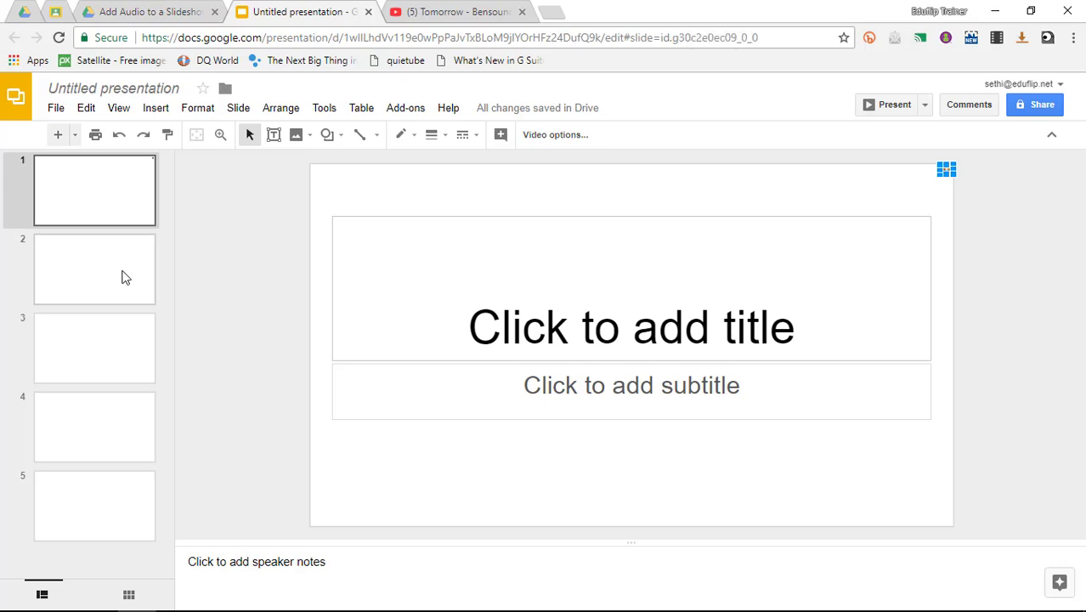
left_click(107, 340)
left_click(107, 433)
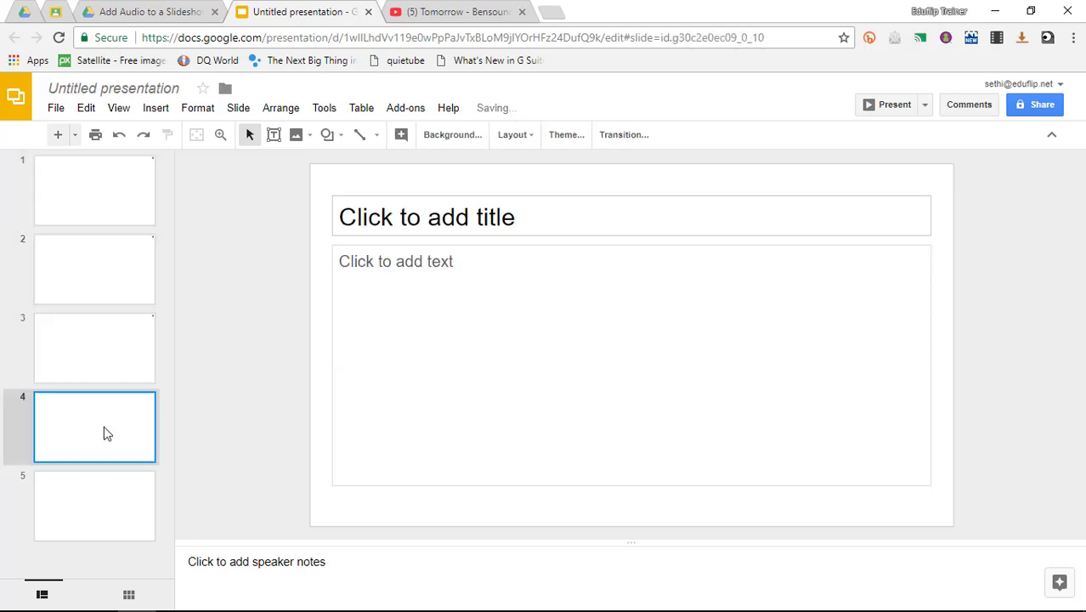
left_click(107, 503)
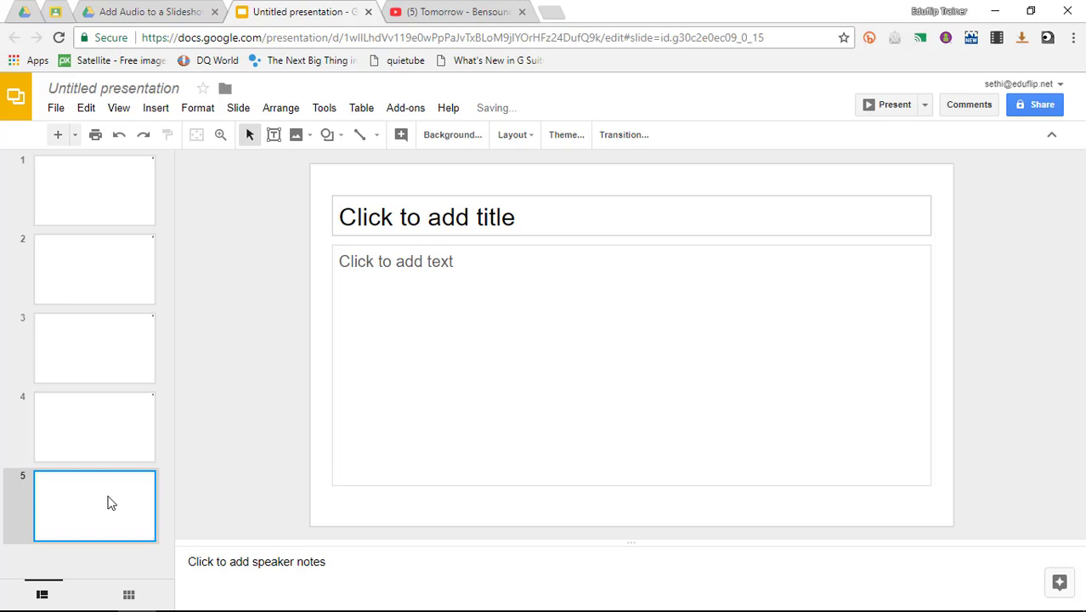
left_click(125, 212)
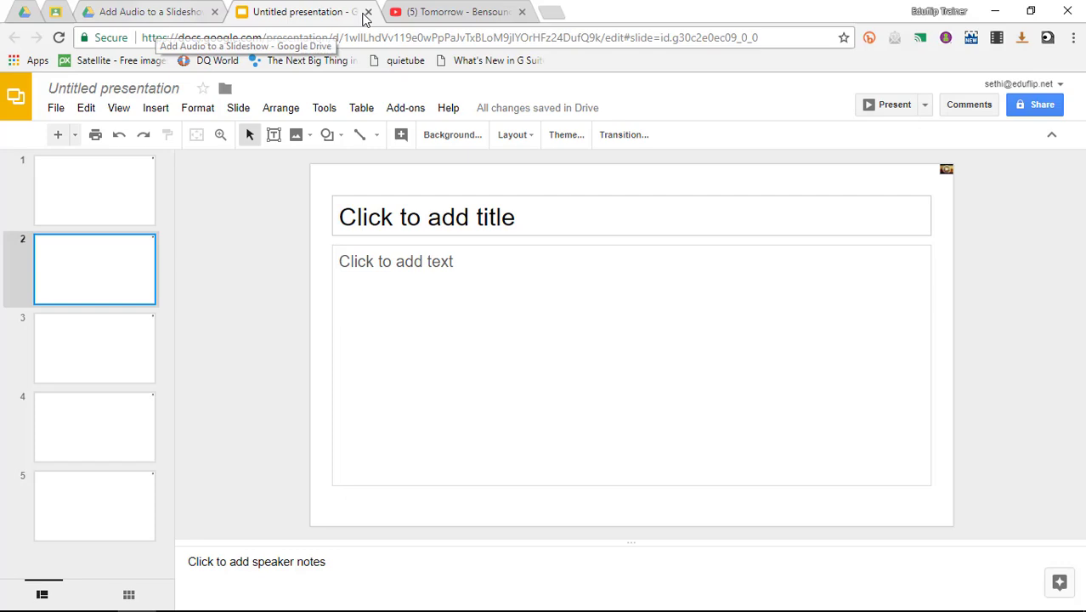
Close this presentation and create a new blank one from the Add Audio to a Slideshow folder in Drive
left_click(371, 15)
left_click(146, 11)
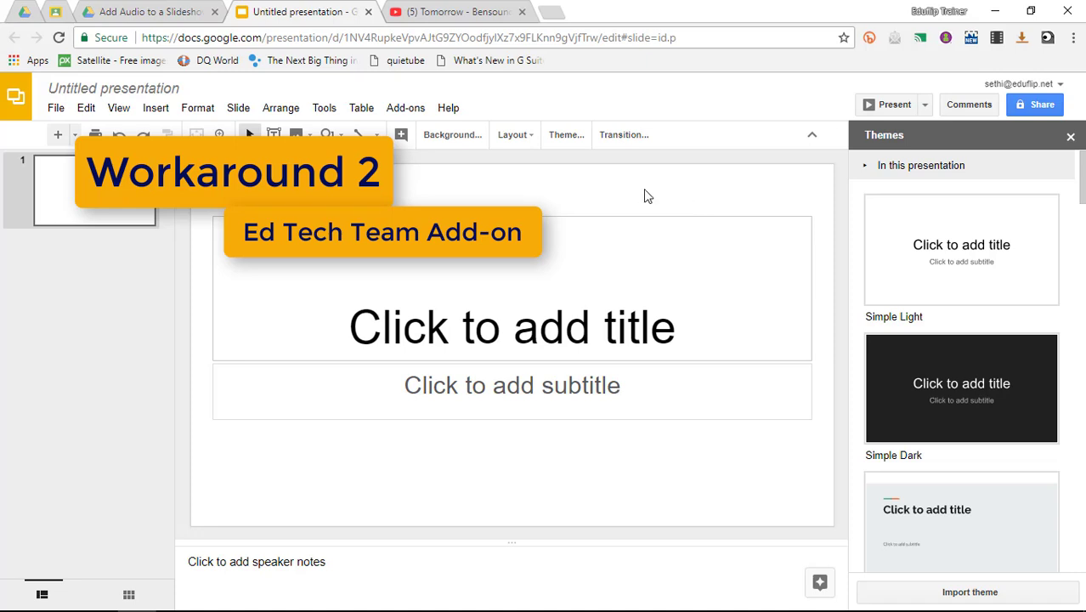
Open the add-on store for the new presentation and search it for "audioplayer"
left_click(407, 109)
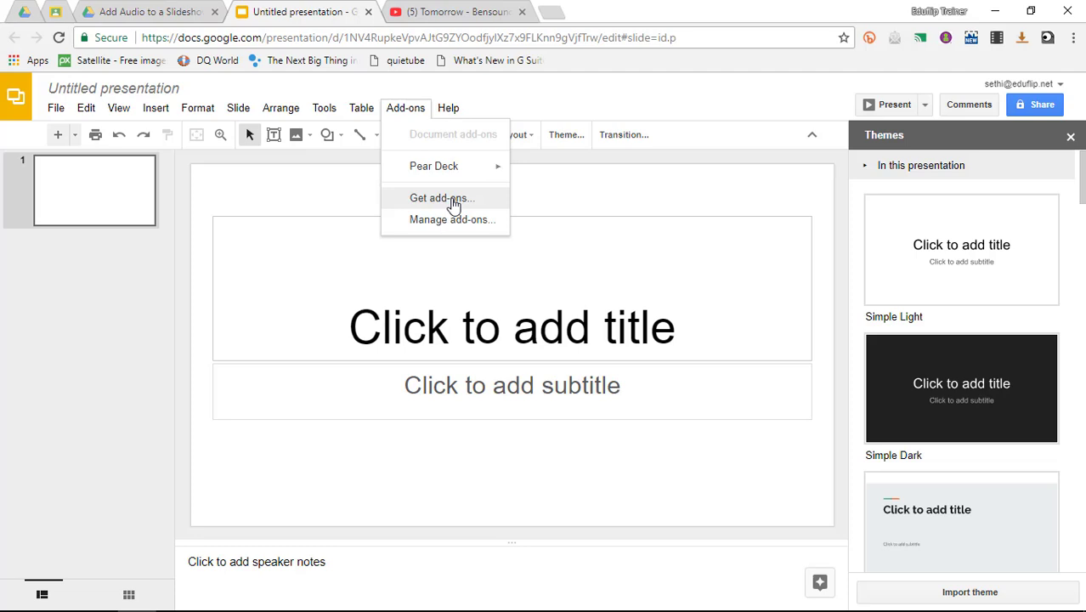
left_click(450, 200)
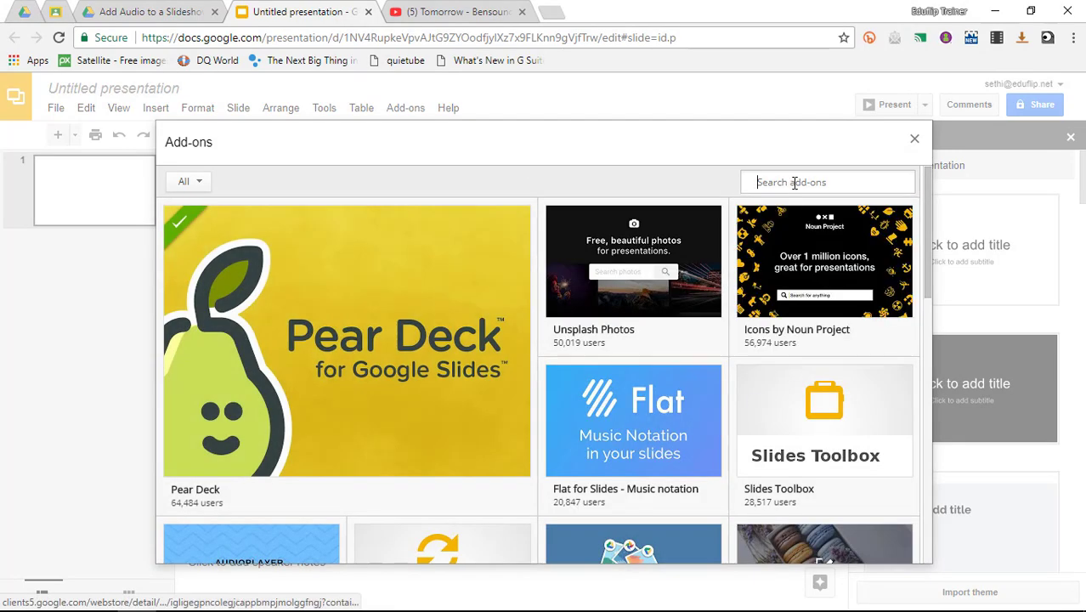
left_click(794, 183)
type("audioplayer")
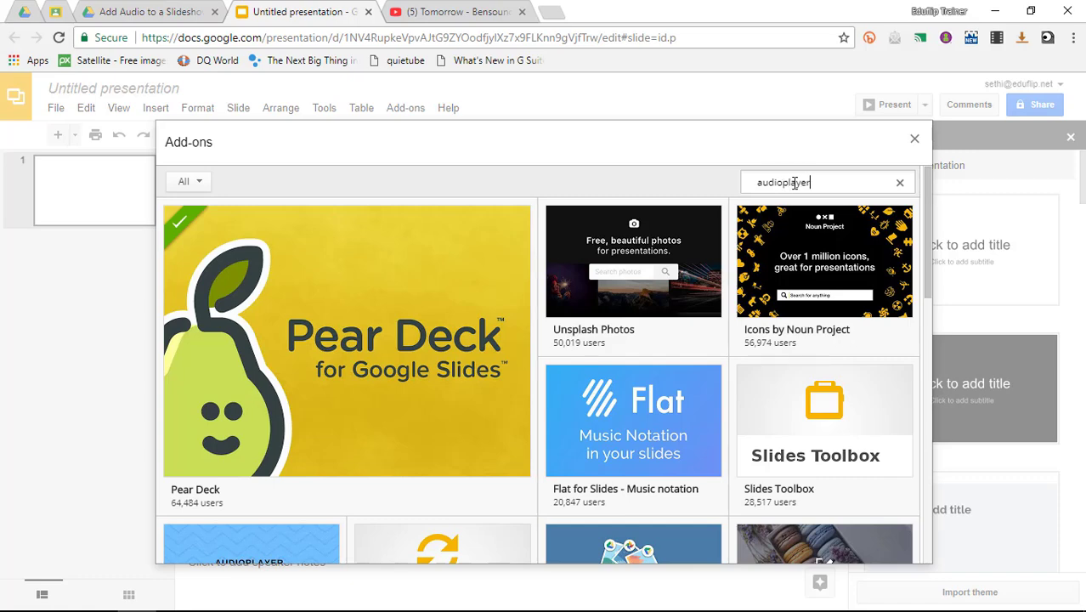
key("Return")
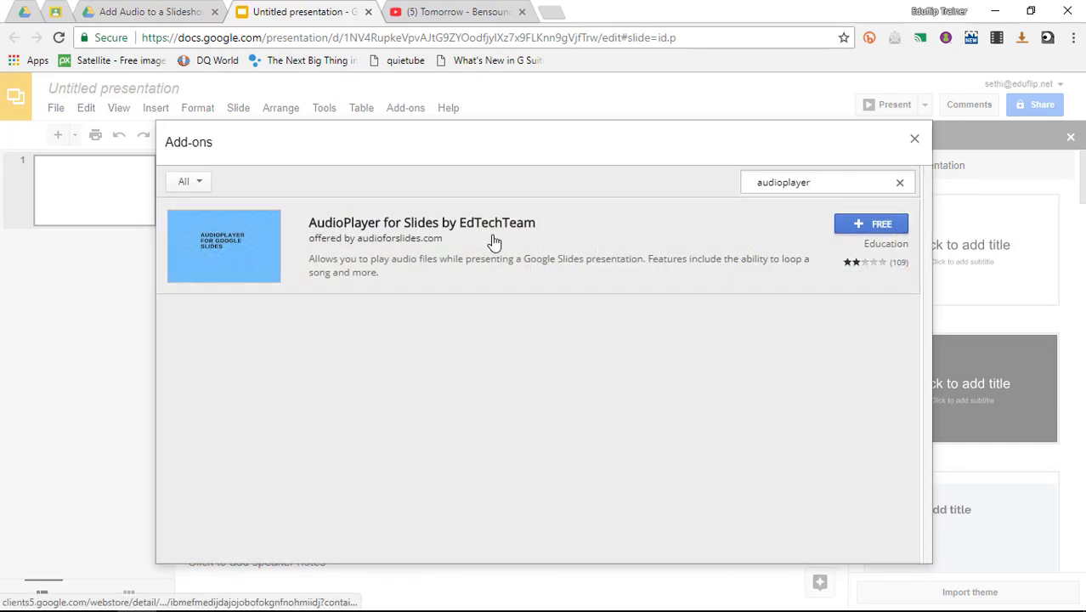
Install the free AudioPlayer for Slides by EdTechTeam add-on and allow it access with the eduflip.net account
left_click(841, 228)
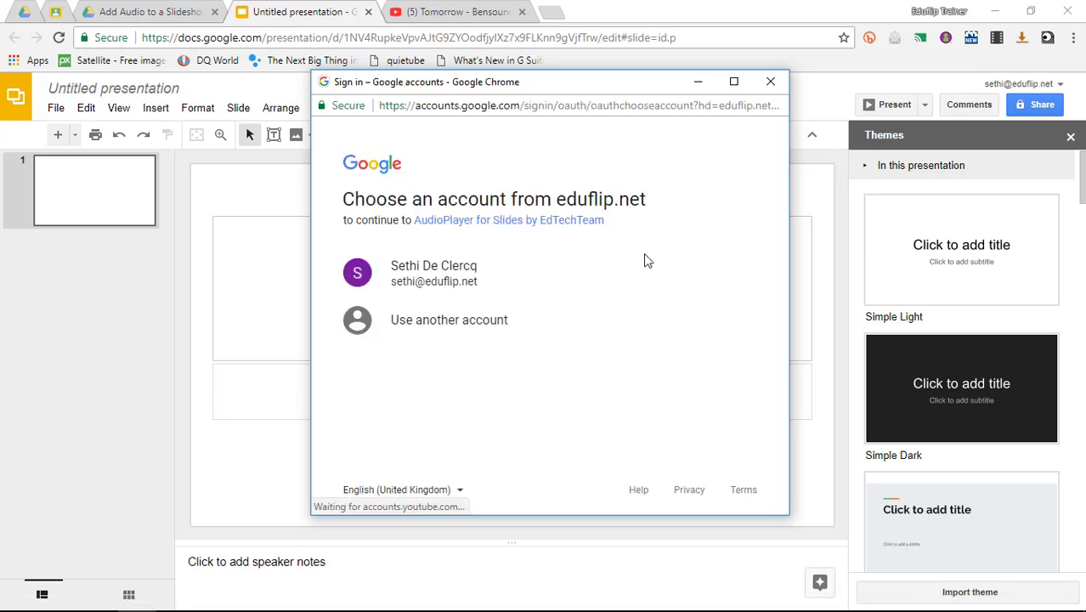
left_click(502, 278)
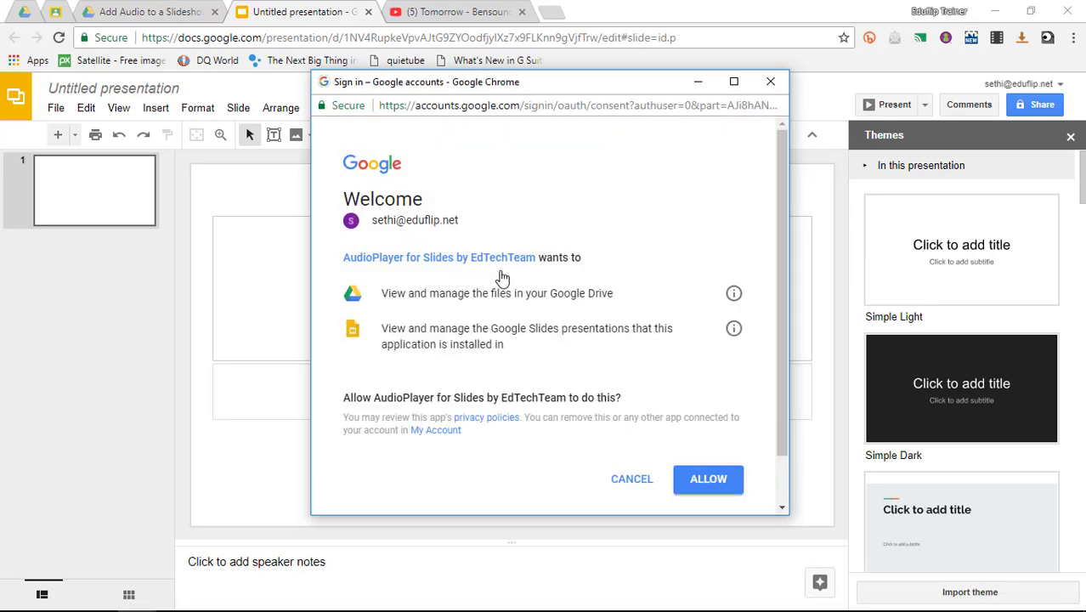
left_click(697, 481)
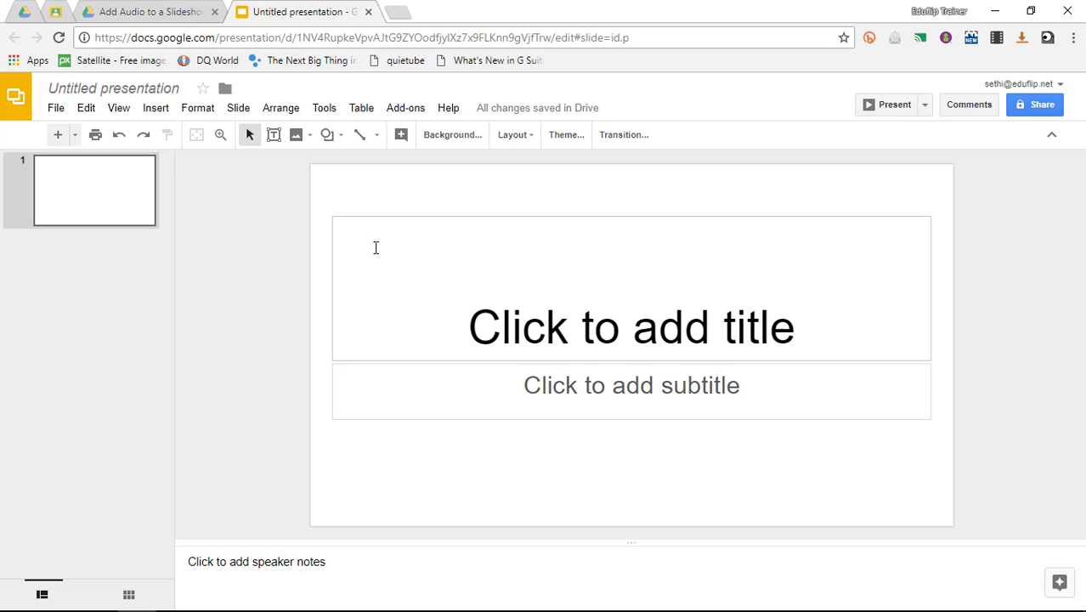
Open the AudioPlayer add-on's file list, play bensound-tomorrow.mp3 from Drive and pause it
left_click(406, 111)
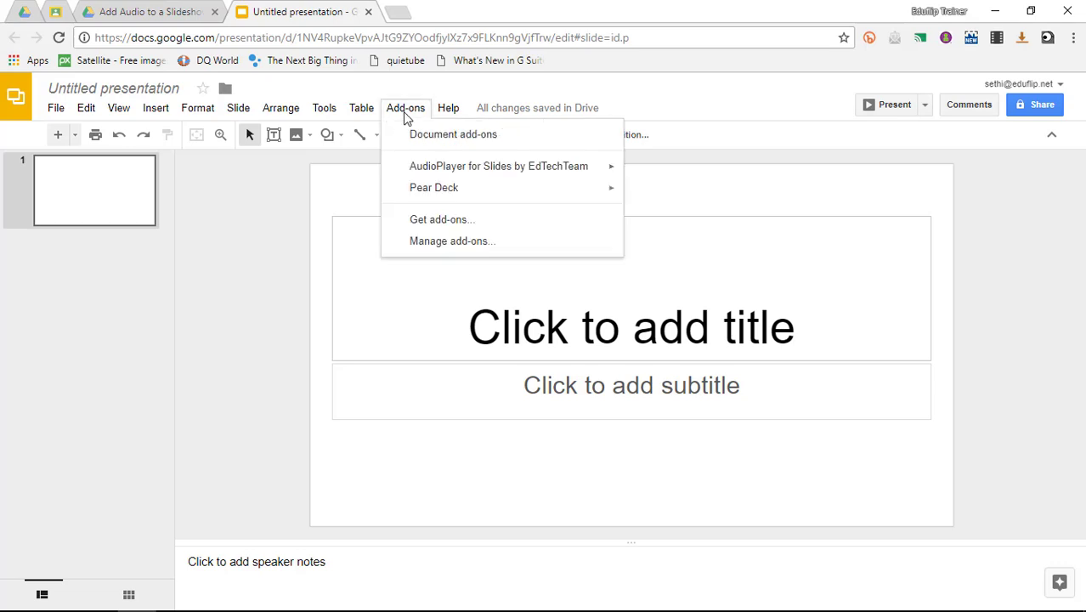
mouse_move(502, 170)
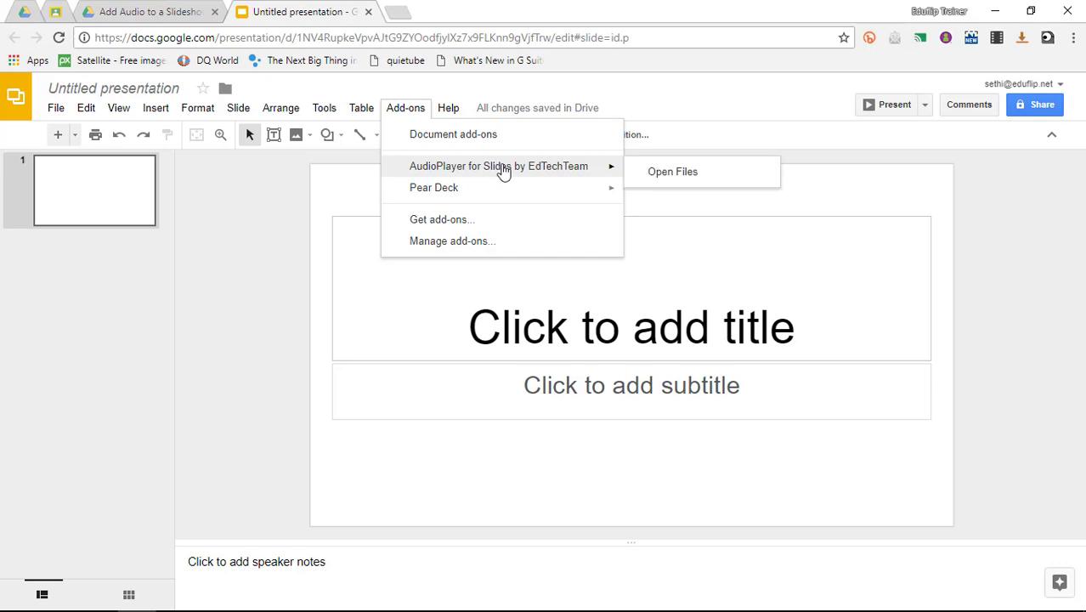
left_click(674, 174)
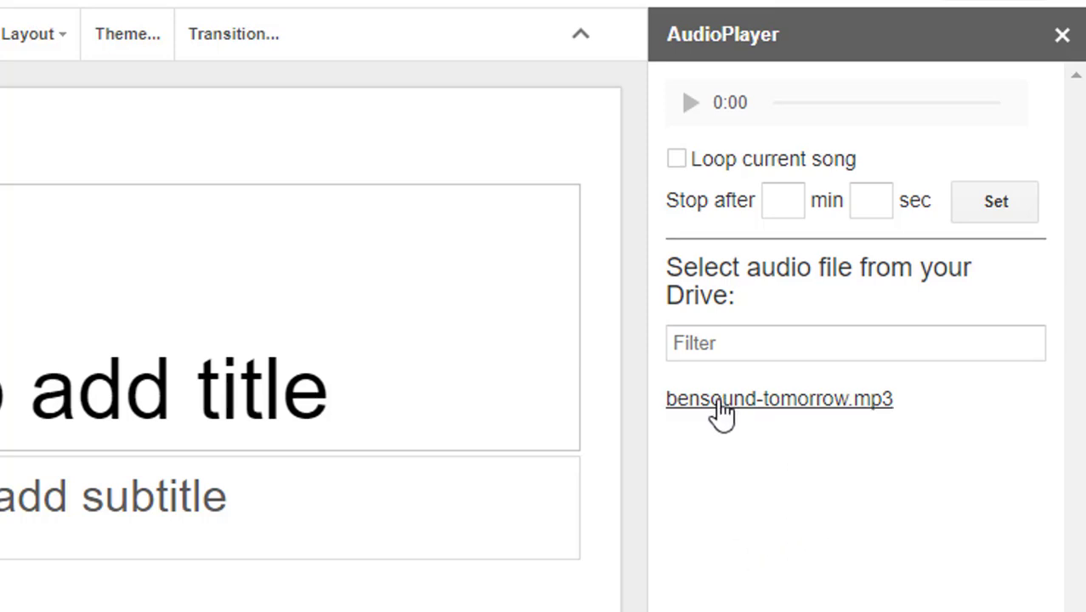
left_click(763, 401)
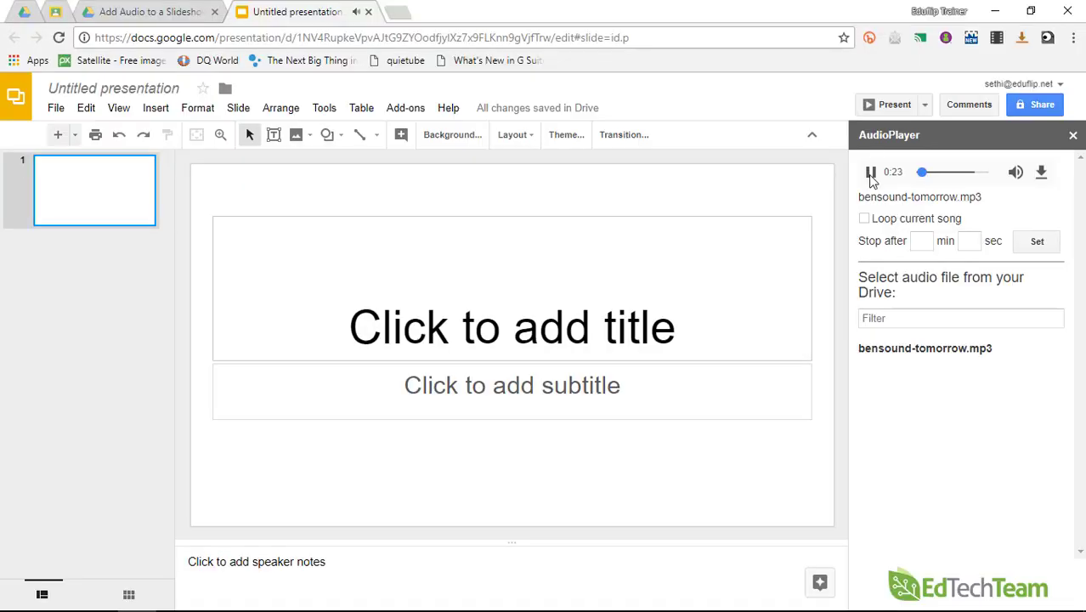
left_click(870, 175)
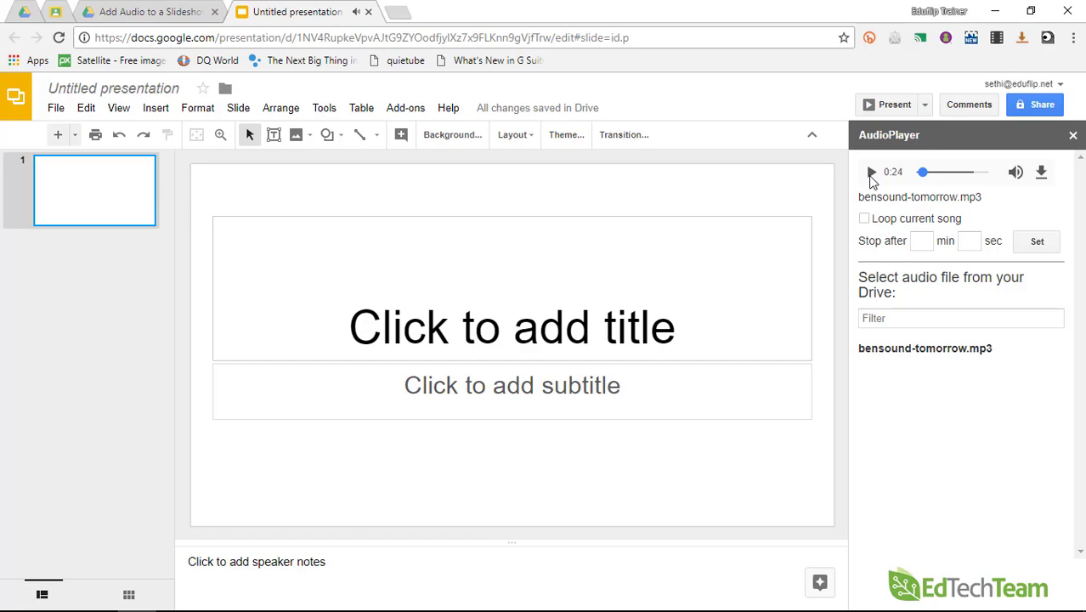